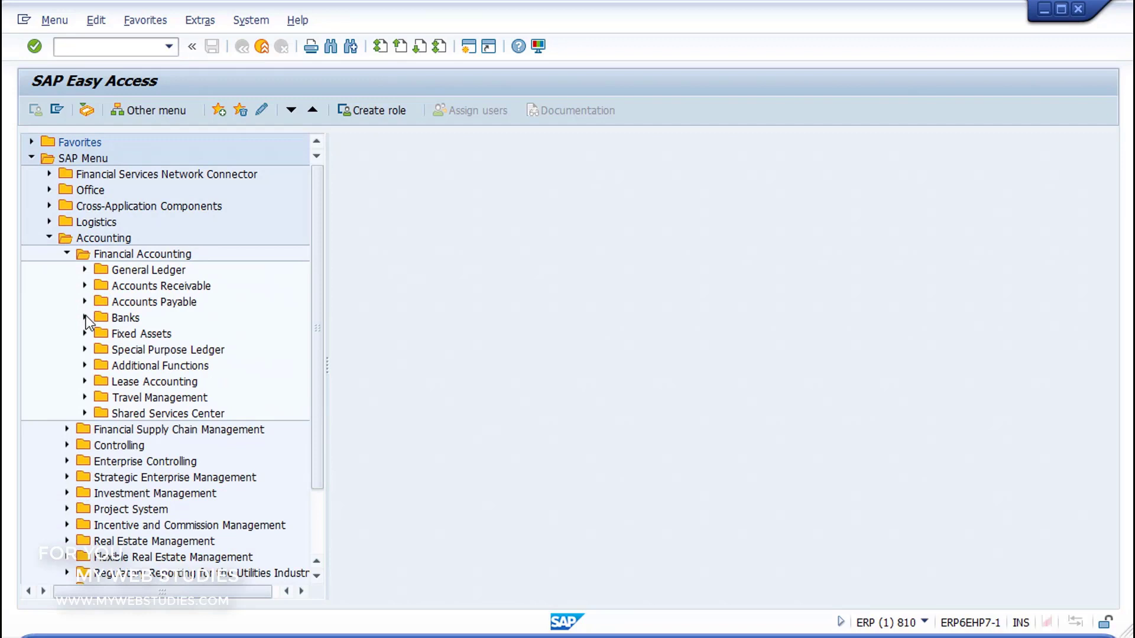
Open the FI01 transaction for creating a bank master record from the Banks master data in Financial Accounting.
click(84, 318)
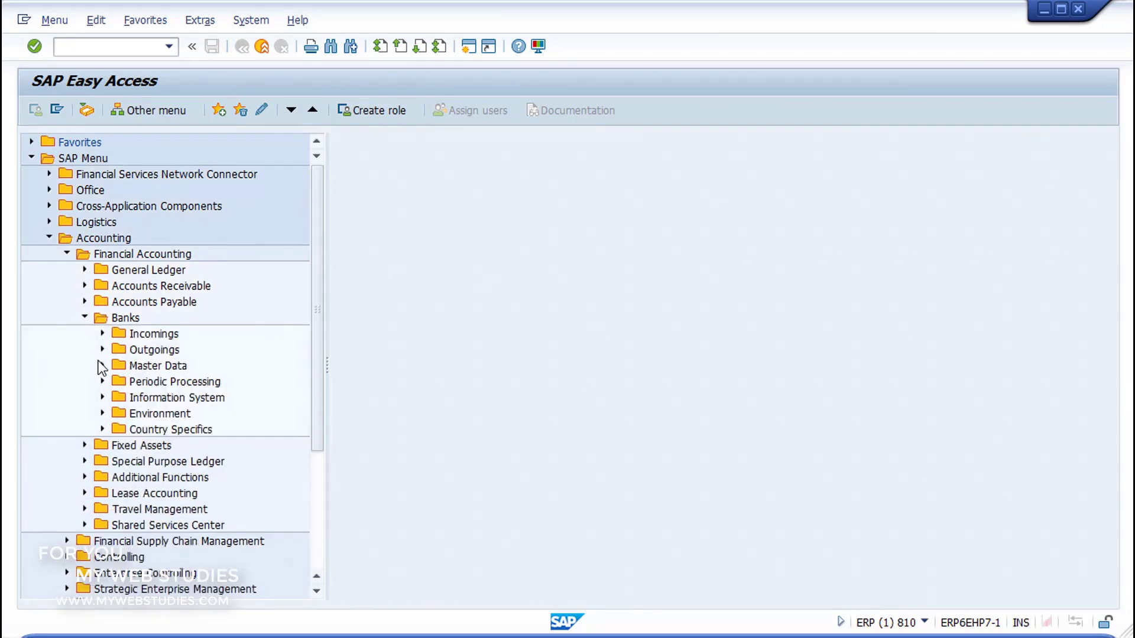
click(102, 365)
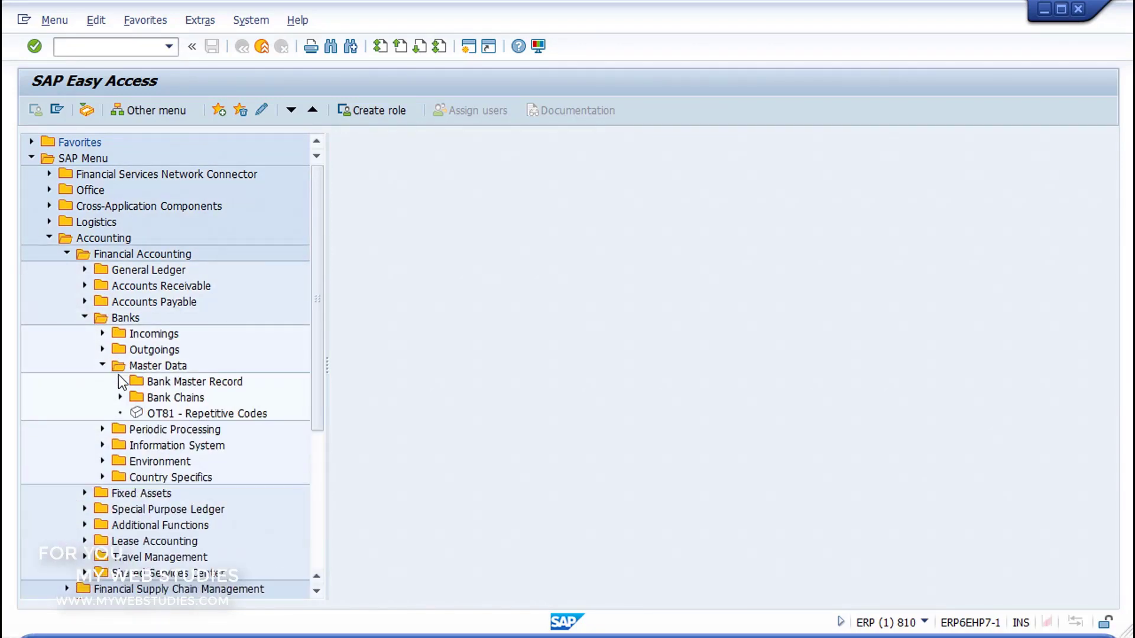
click(121, 381)
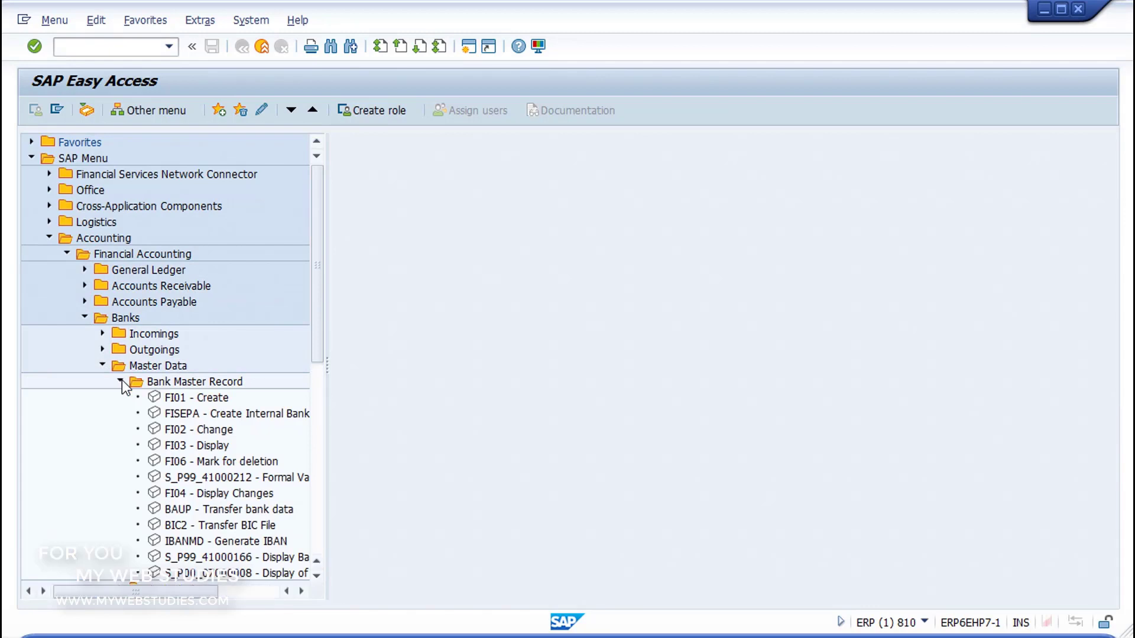
click(158, 399)
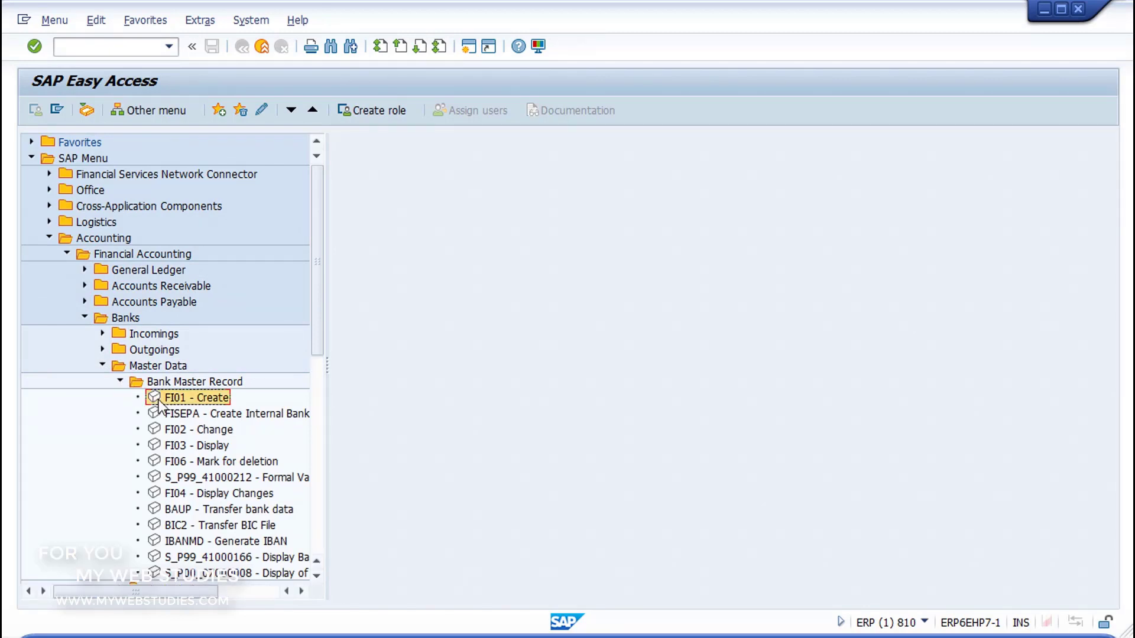
click(156, 430)
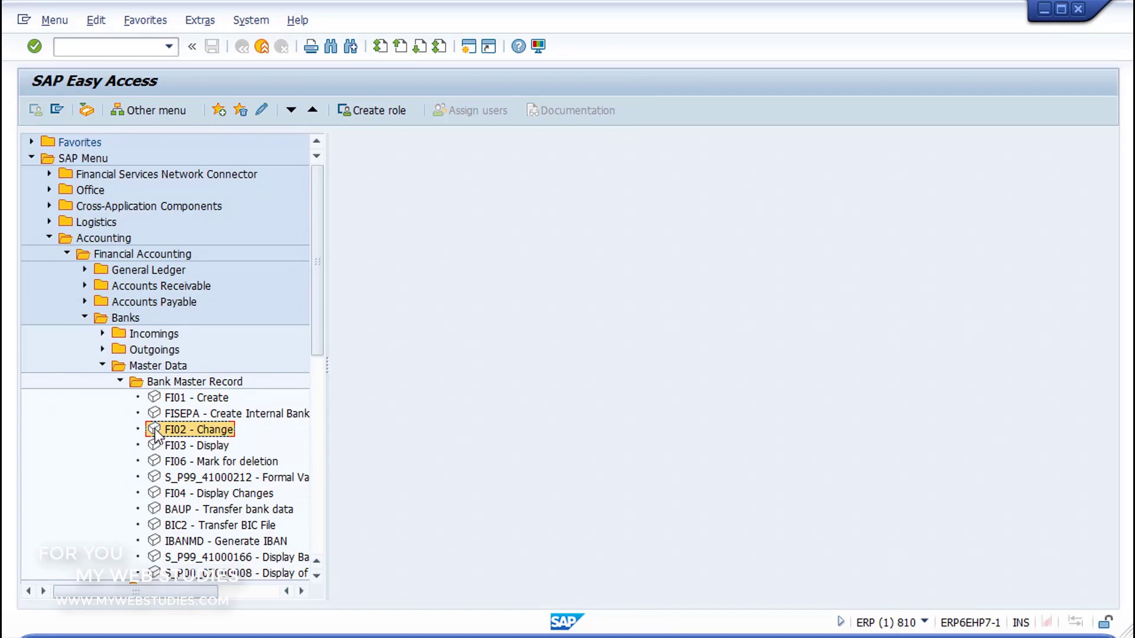
click(156, 448)
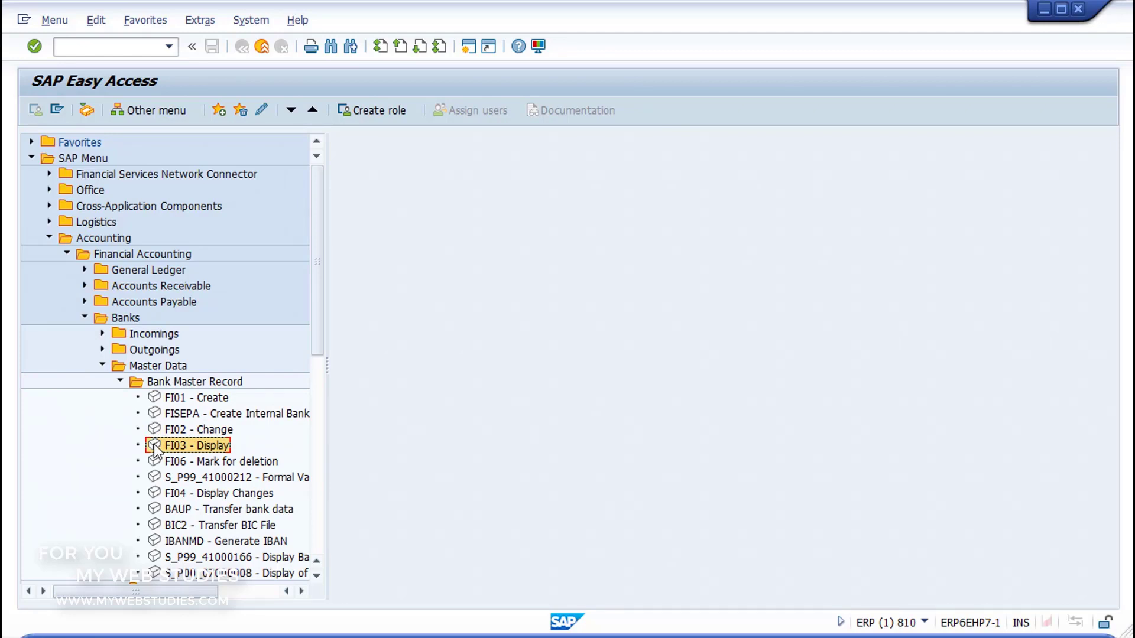
click(155, 401)
double_click(155, 402)
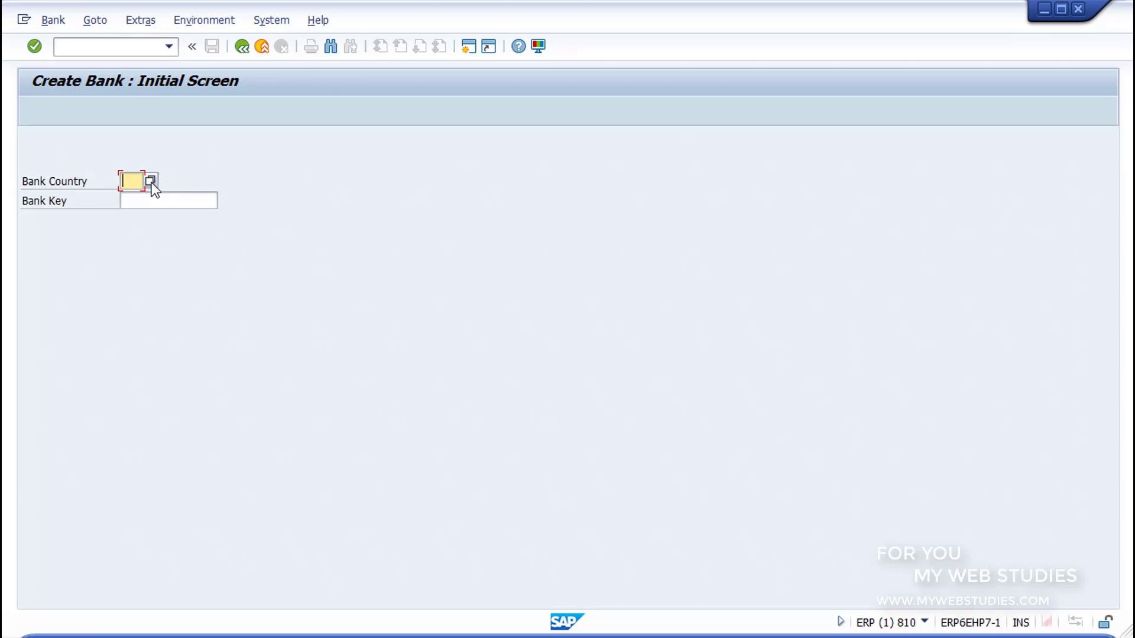
Specify bank country ES and bank key 00000001, and proceed to the new bank's detail screen.
text(es)
click(157, 200)
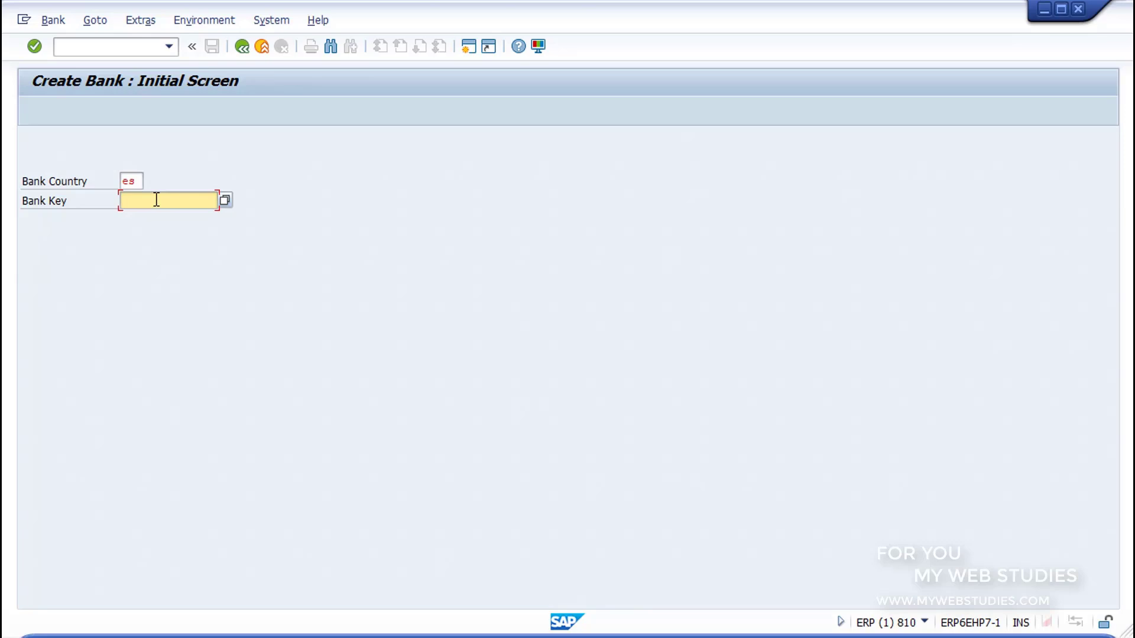
text(00000001)
click(35, 47)
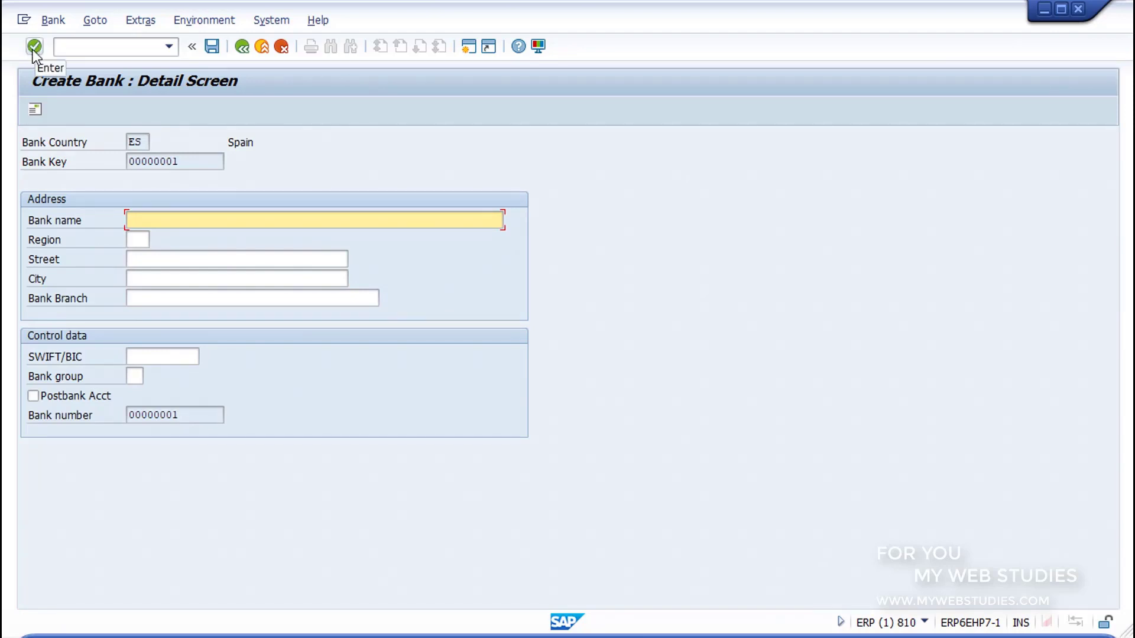
Name the bank BANCO CREDITO 1 and set its region to 16 (Cuenca).
drag(18, 188, 538, 319)
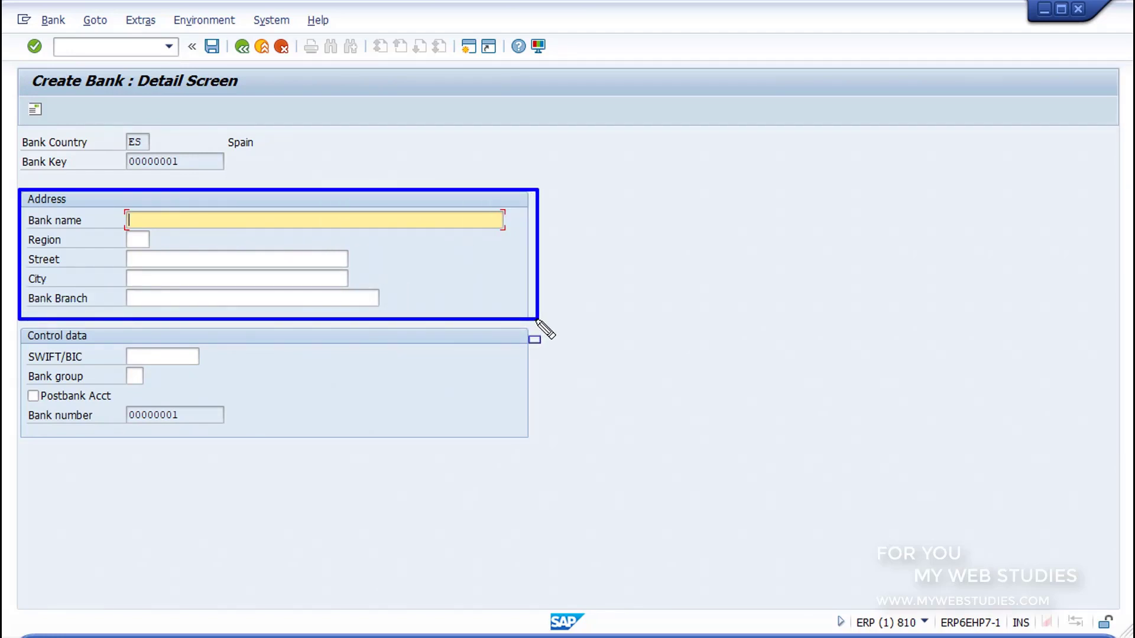
key(ctrl+z)
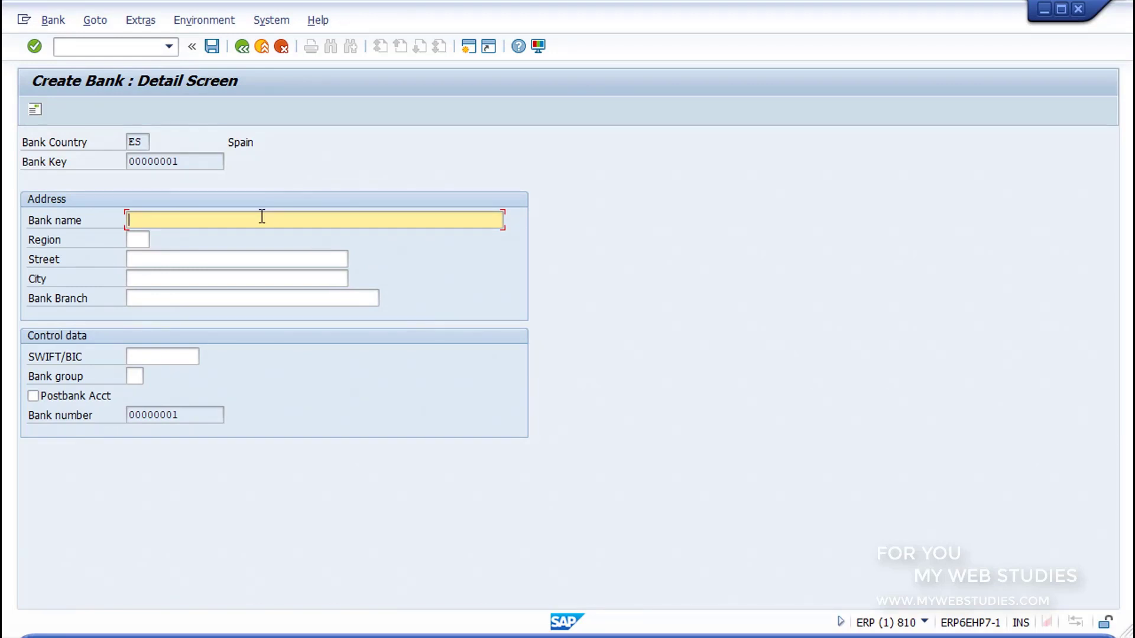
text(BANCO CREDITO 1)
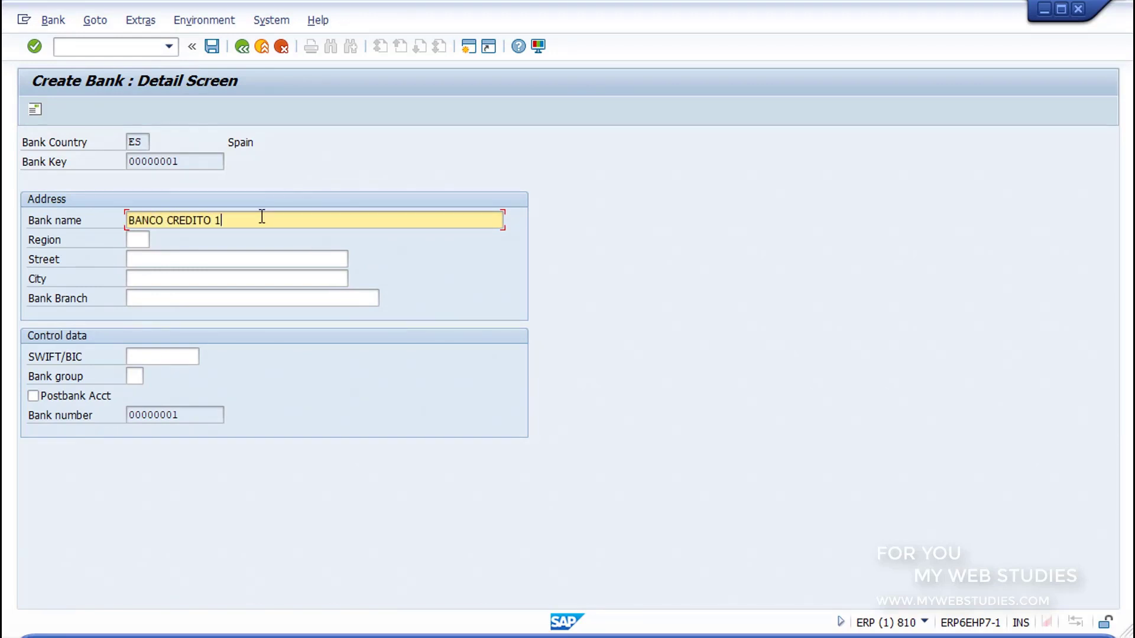
click(140, 241)
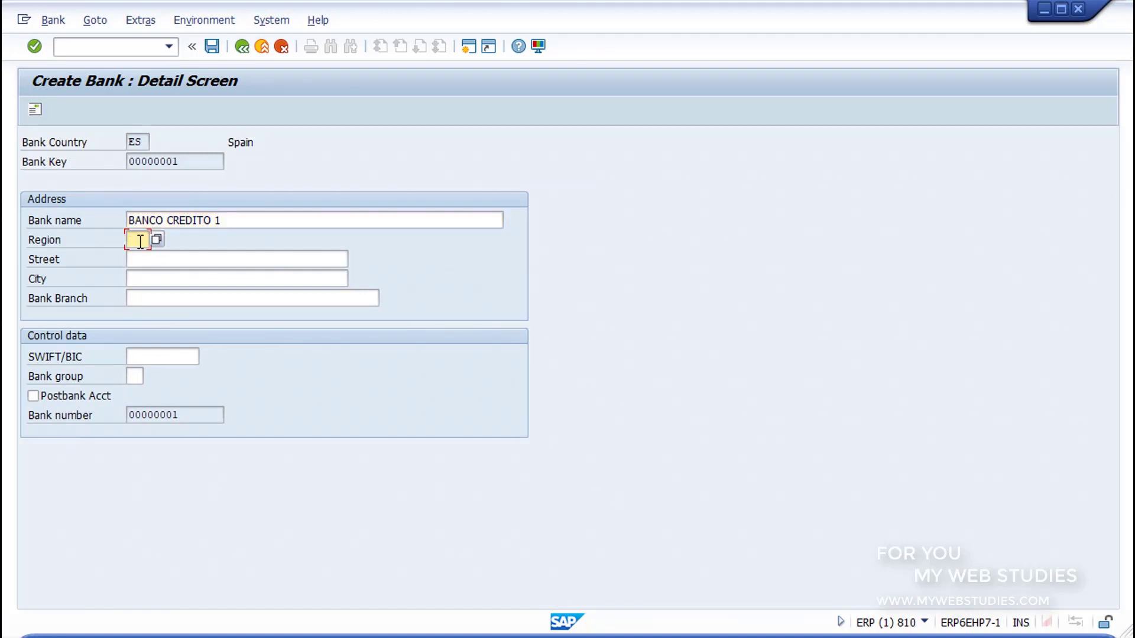
click(156, 239)
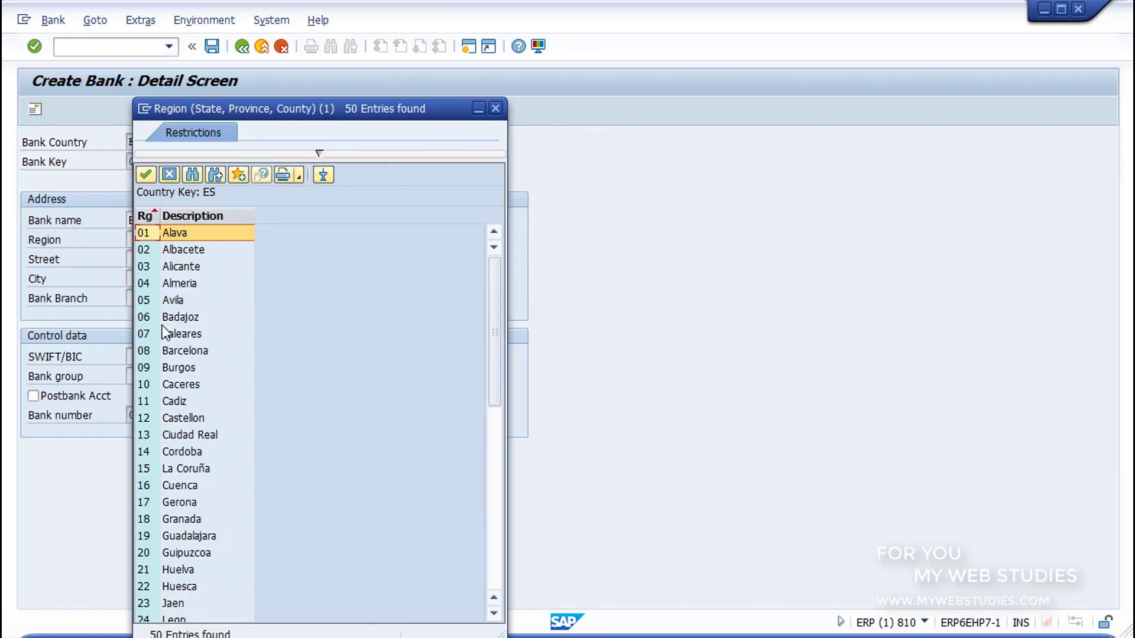
double_click(183, 485)
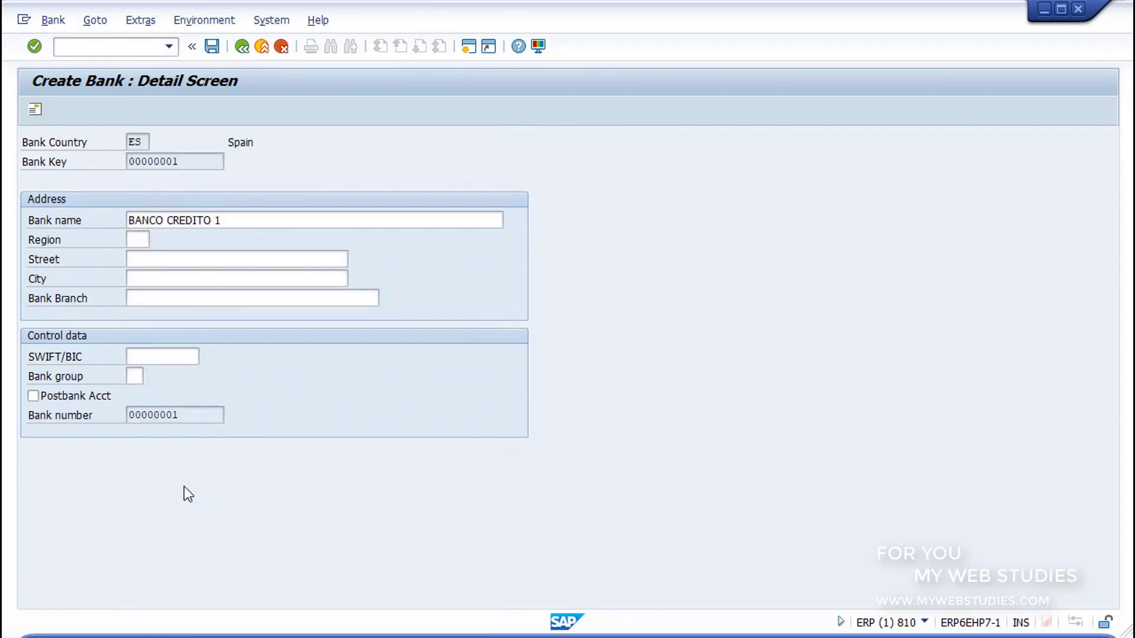
Fill in the bank's street, set the city to CUENCA and name the bank branch SUCURSAL 1.
click(181, 260)
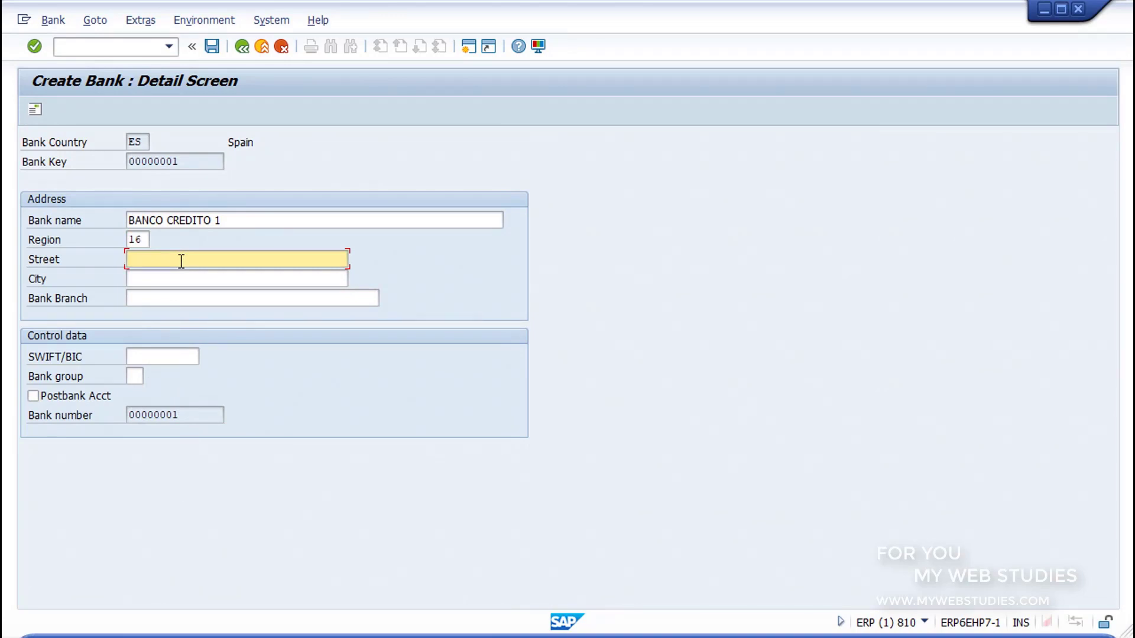
text(CALLE ANCHA)
click(177, 279)
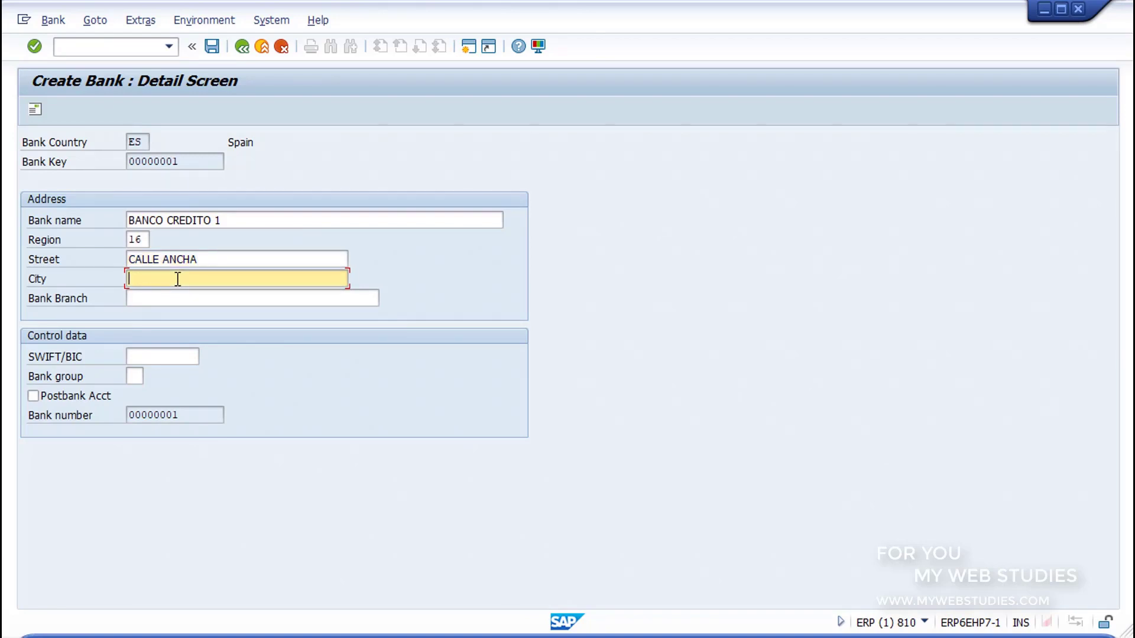
text(CUENCA)
click(182, 294)
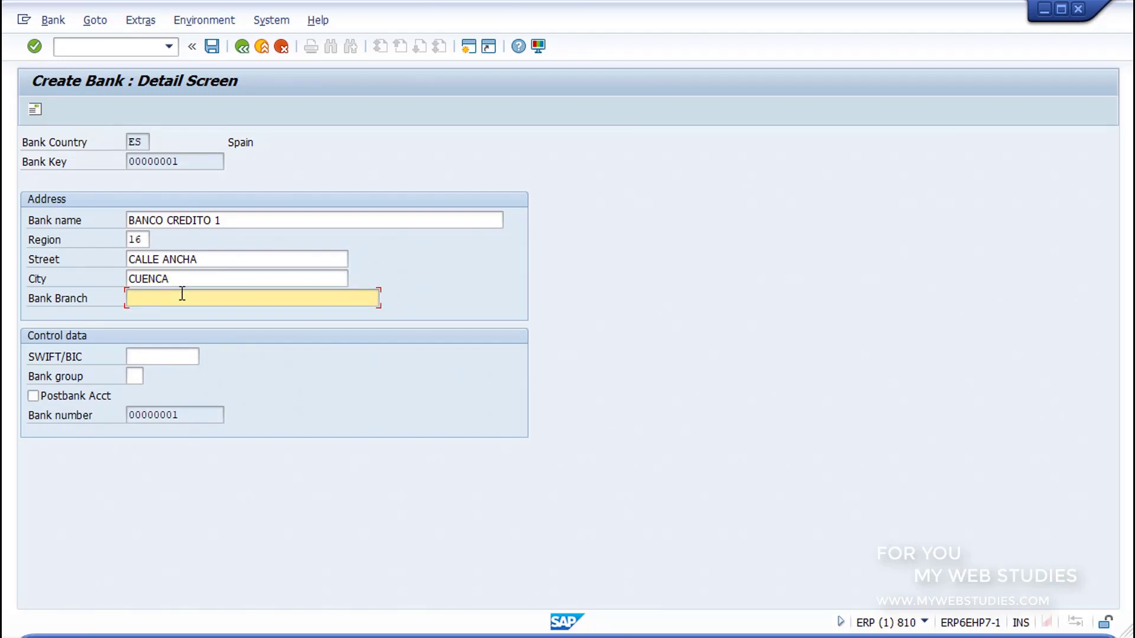
text(SUCURSAL 1)
drag(18, 329, 533, 441)
key(Escape)
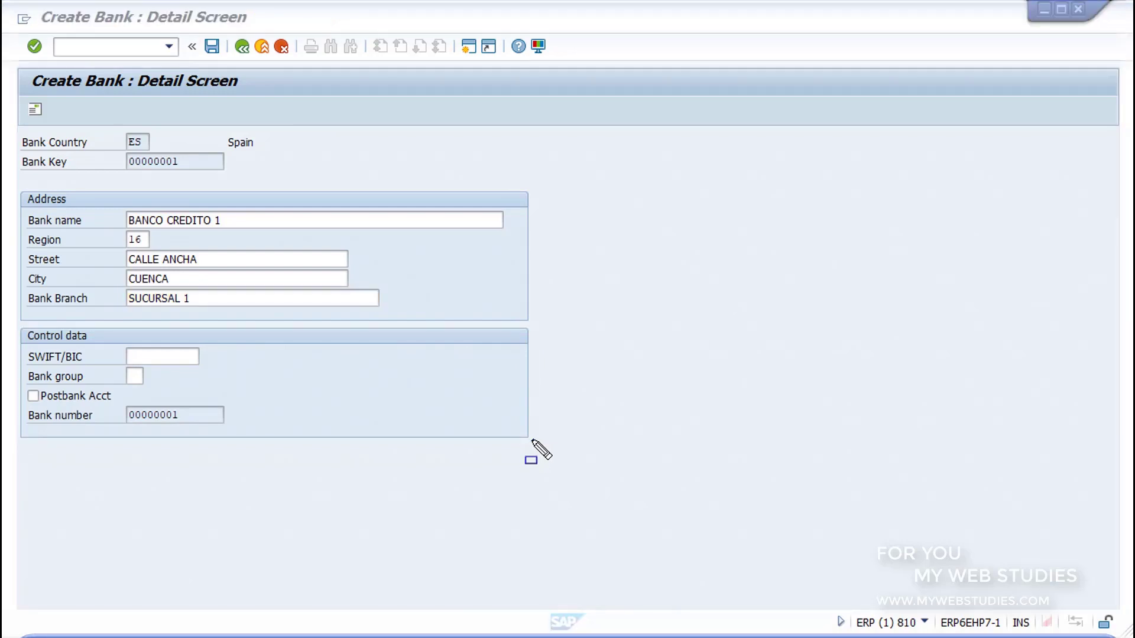
click(167, 357)
click(135, 376)
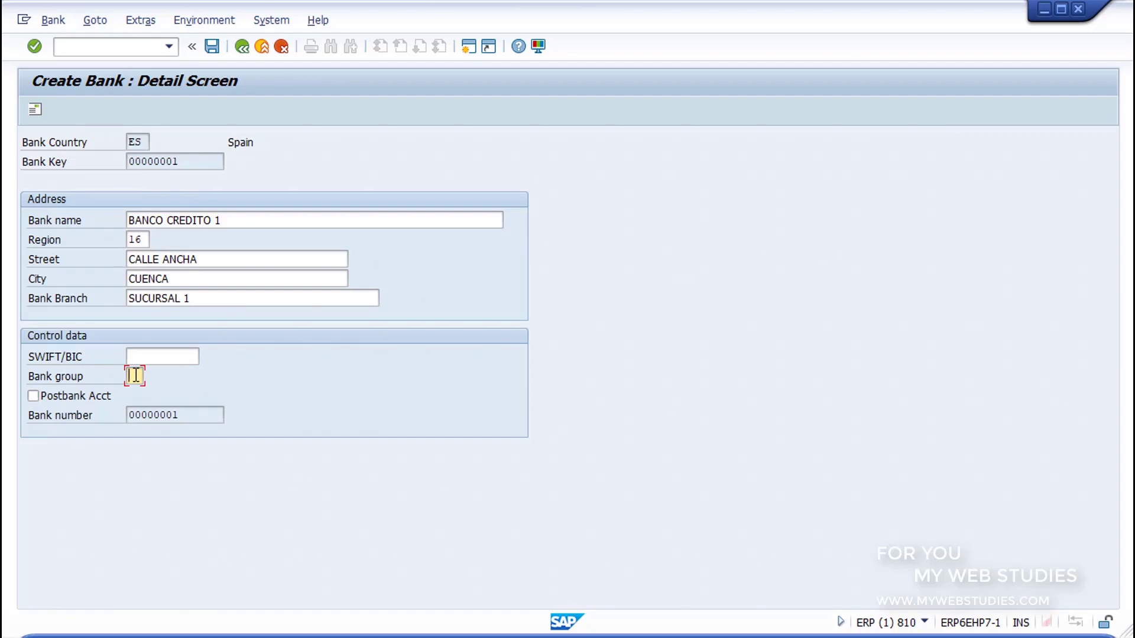
Examine the name, search term, street, PO box and communication sections of the bank's detailed address form, and exit without keeping data.
click(37, 110)
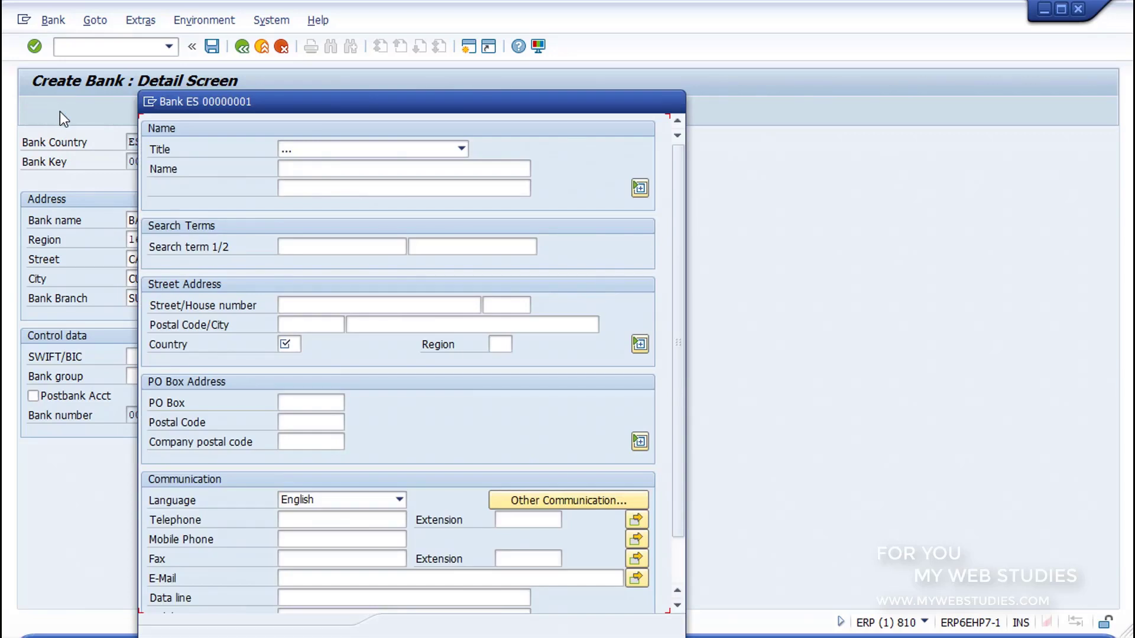
mouse_move(144, 122)
mouse_down()
mouse_move(582, 196)
mouse_move(664, 197)
mouse_move(660, 220)
mouse_up()
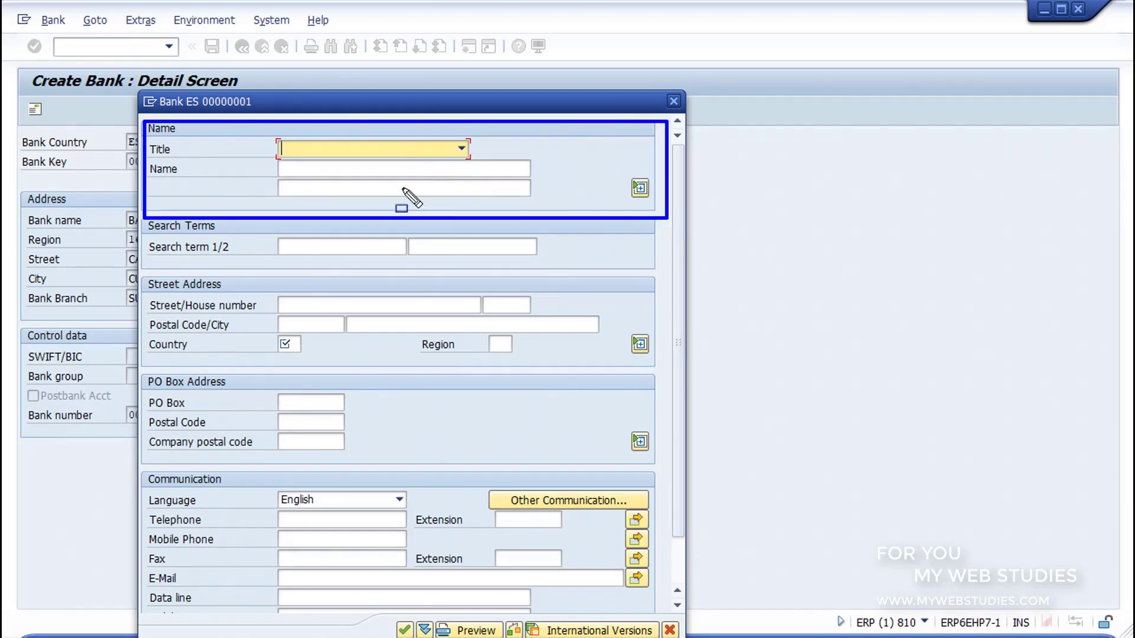
mouse_move(141, 219)
mouse_down()
mouse_move(631, 257)
mouse_move(664, 273)
mouse_up()
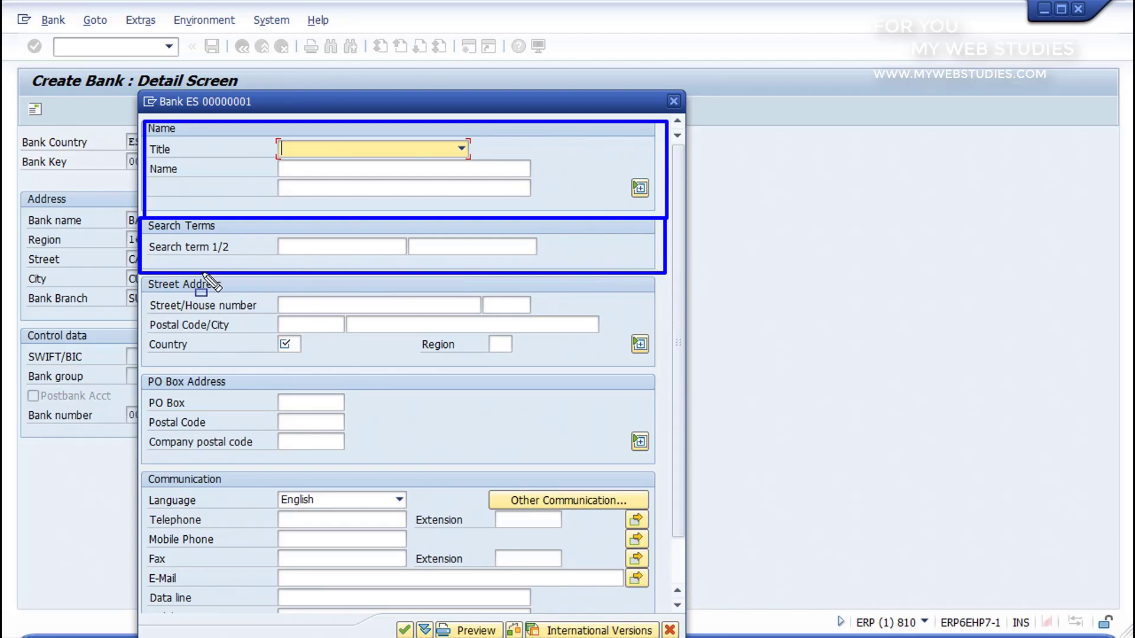
mouse_move(140, 276)
mouse_down()
mouse_move(374, 304)
mouse_move(666, 372)
mouse_up()
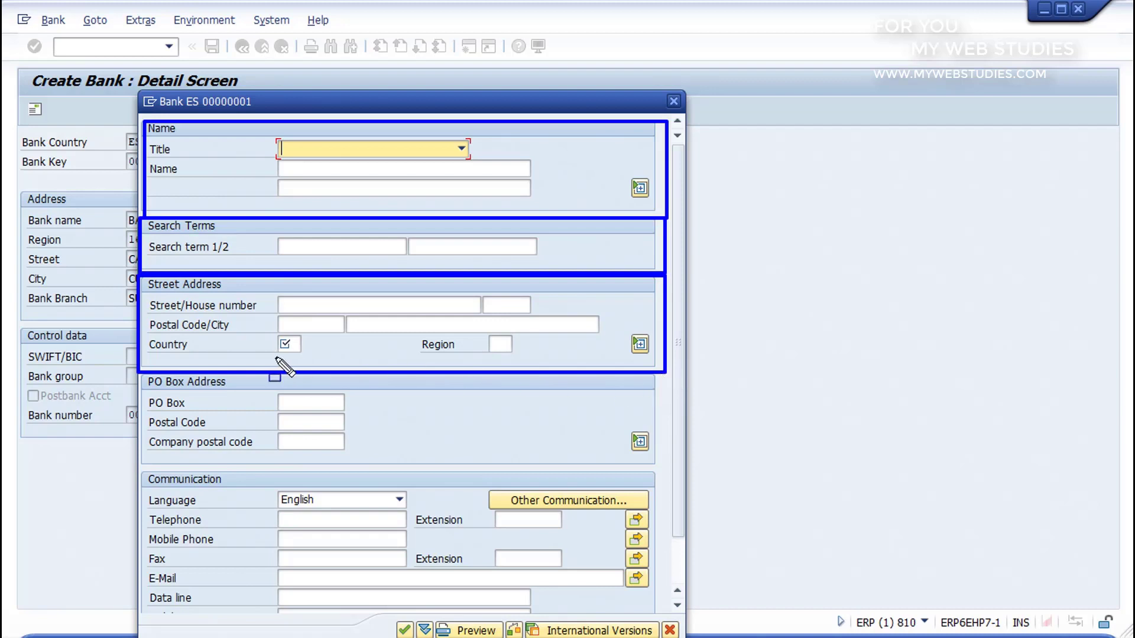
mouse_move(141, 375)
mouse_down()
mouse_move(653, 433)
mouse_move(667, 467)
mouse_up()
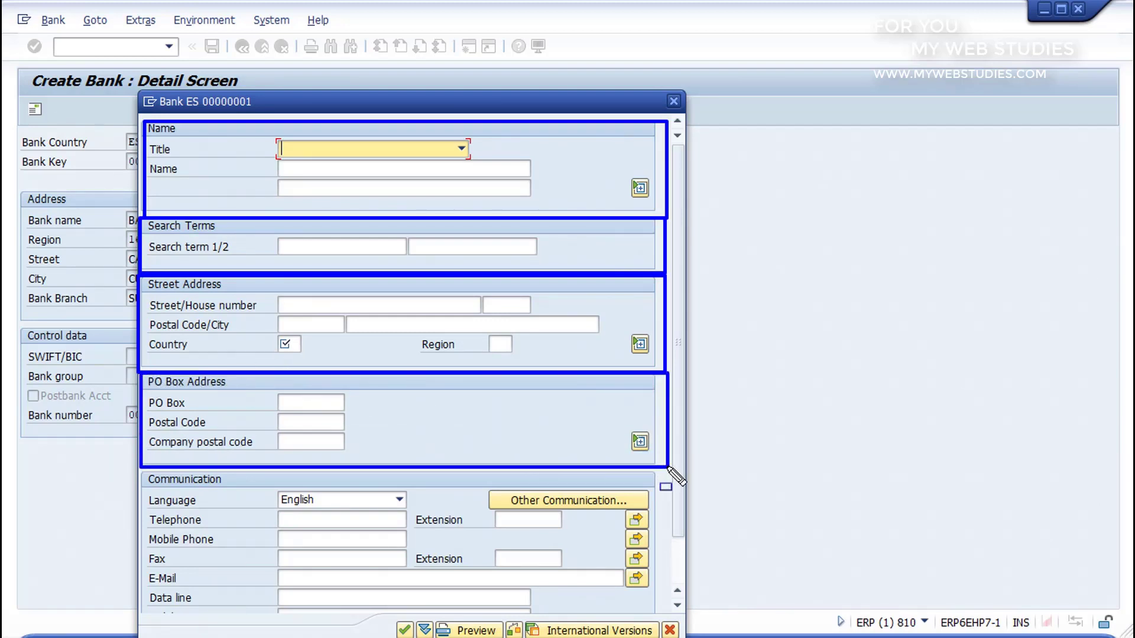
mouse_move(139, 469)
mouse_down()
mouse_move(435, 552)
mouse_move(631, 590)
mouse_move(675, 617)
mouse_up()
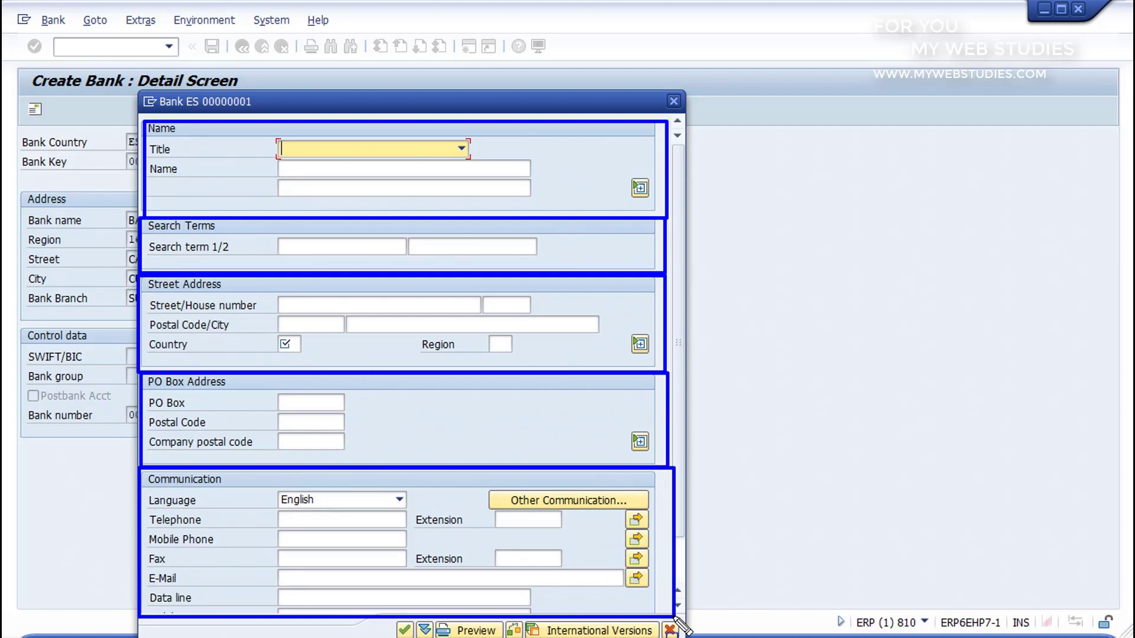
key(Escape)
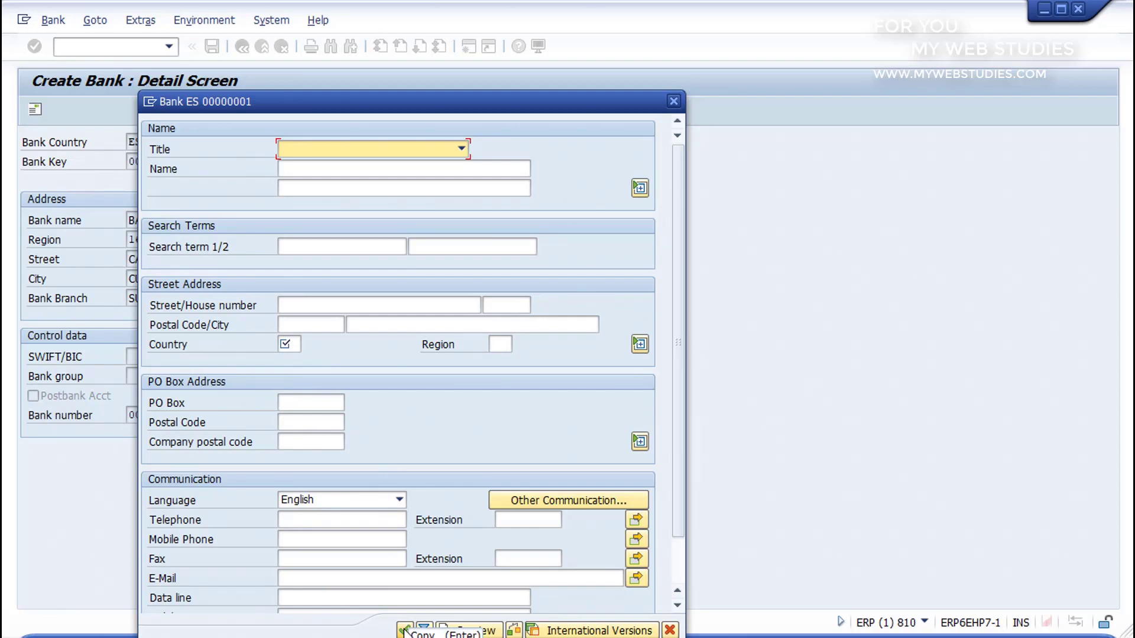
click(669, 630)
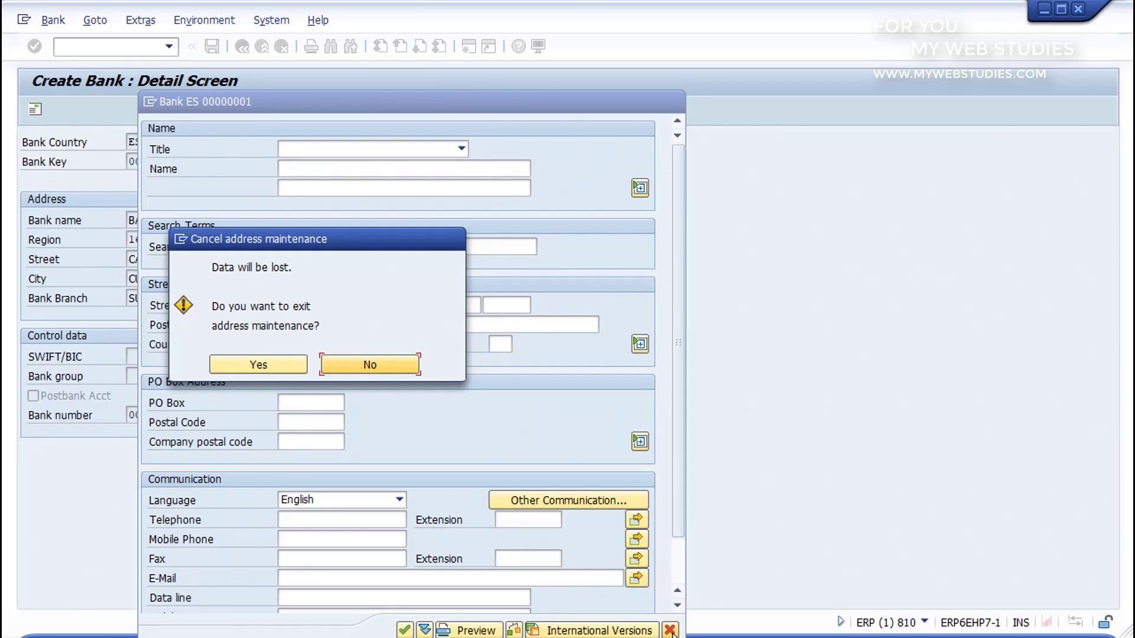
click(265, 370)
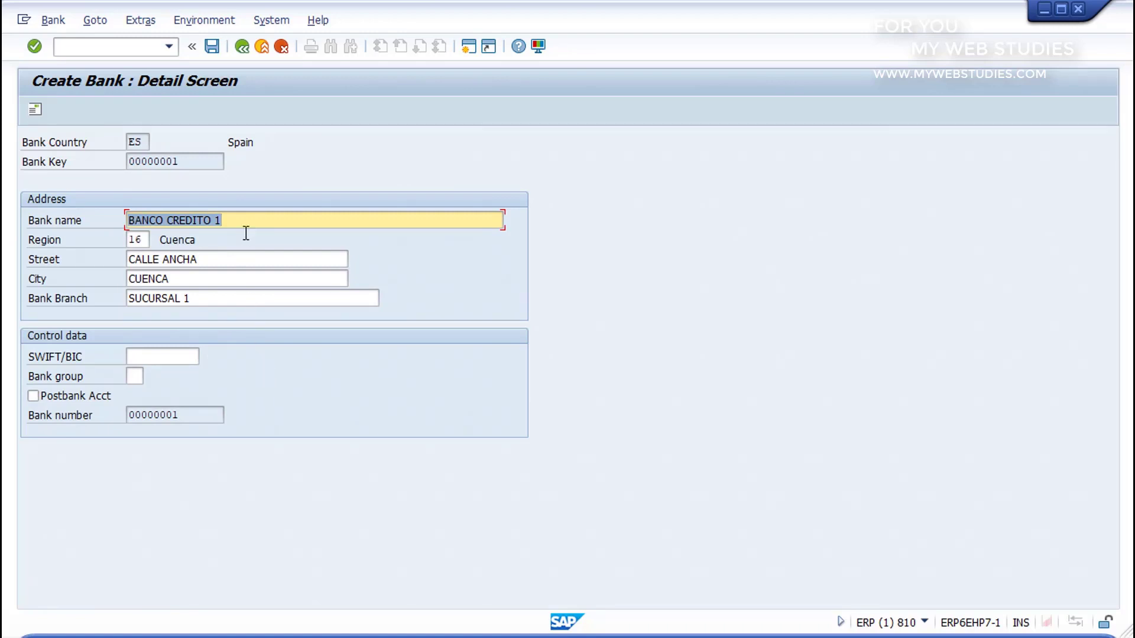
Save the new bank master record.
click(212, 49)
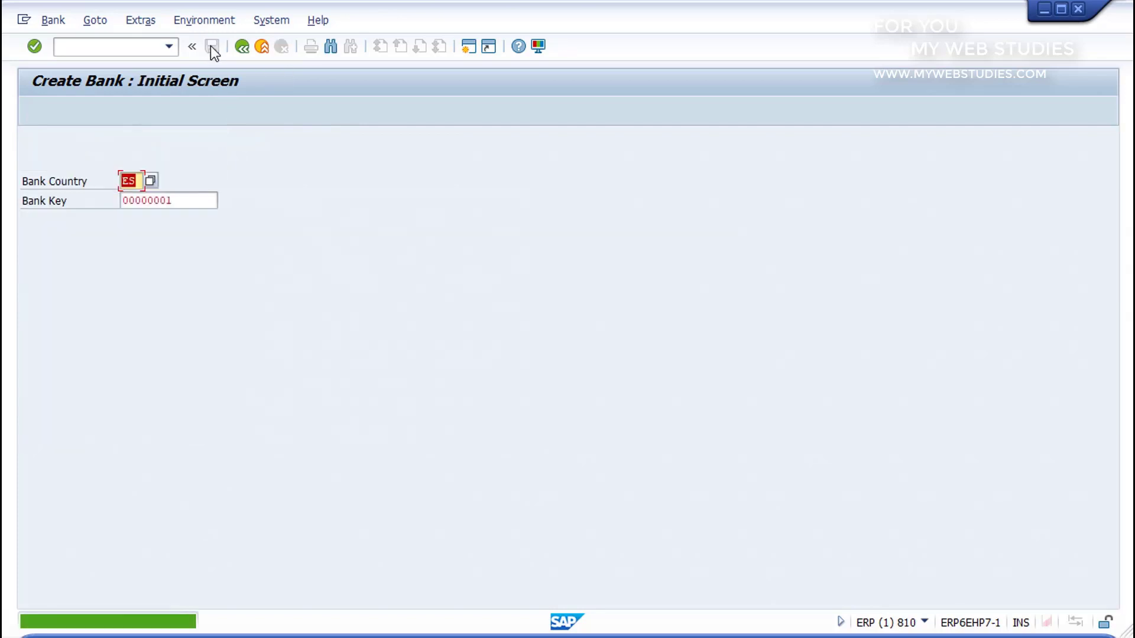